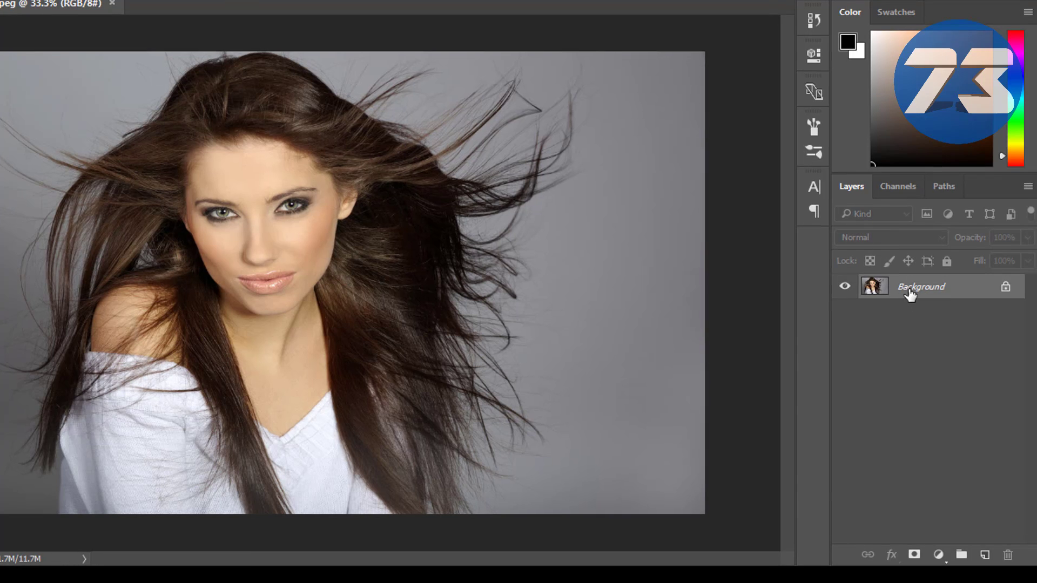
Duplicate the Background layer within the same document as Background copy
{"action": "right_click", "coordinate": [910, 293]}
{"action": "left_click", "coordinate": [912, 326]}
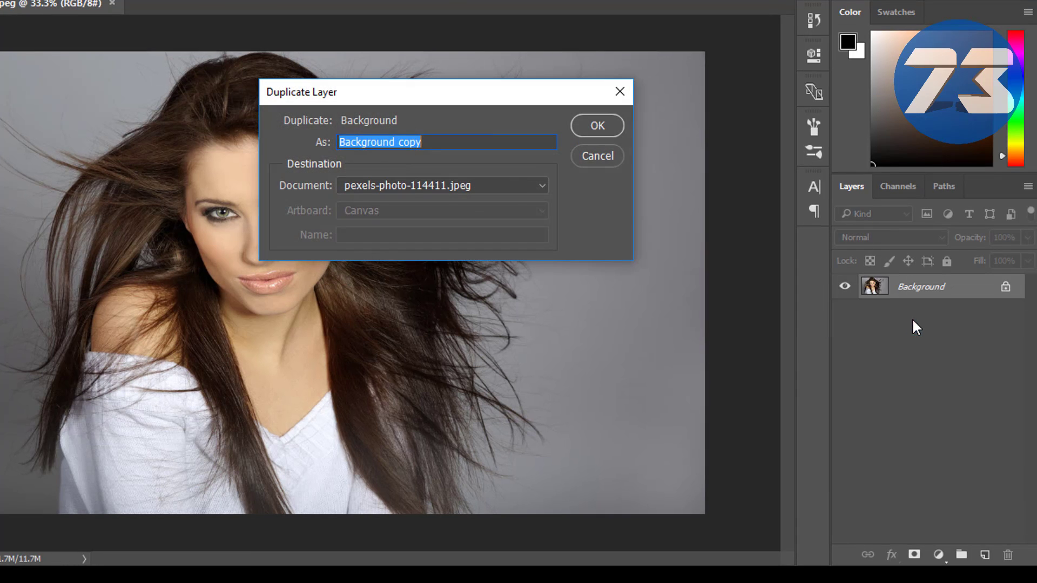
{"action": "left_click", "coordinate": [592, 123]}
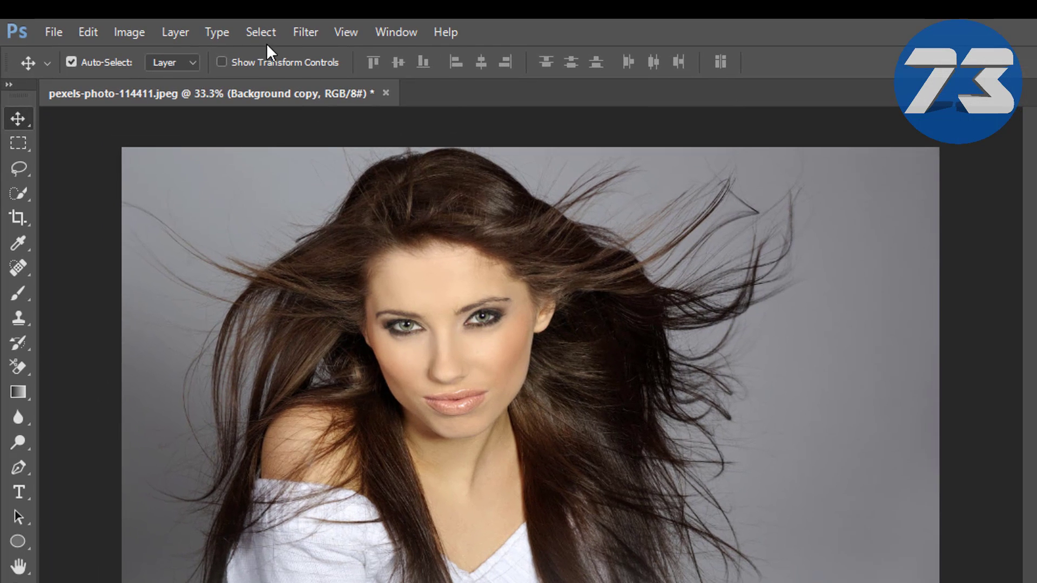
Open Select and Mask for the Background copy layer, keeping the Overlay view mode
{"action": "left_click", "coordinate": [254, 32]}
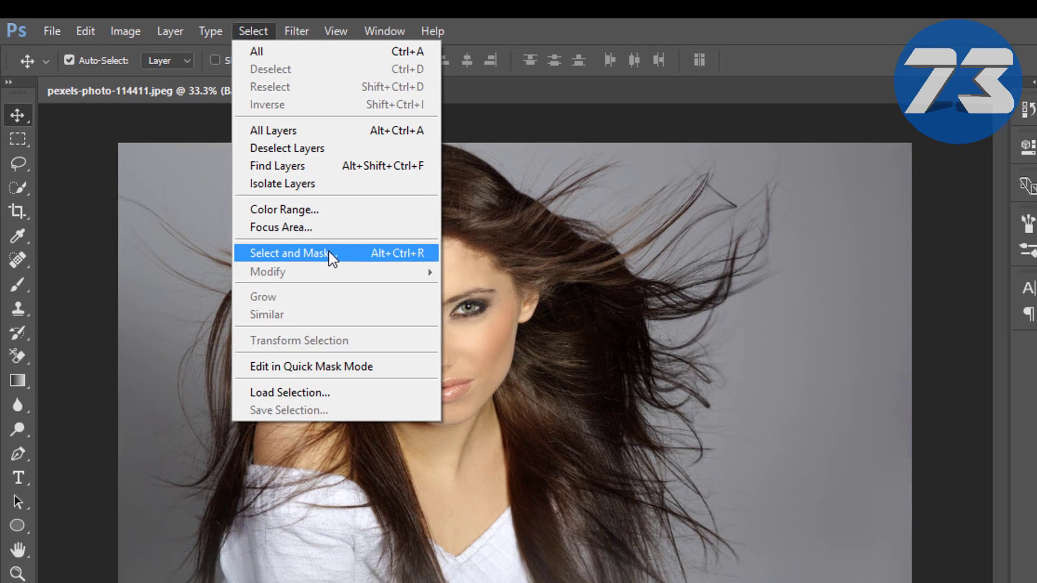
{"action": "left_click", "coordinate": [339, 262]}
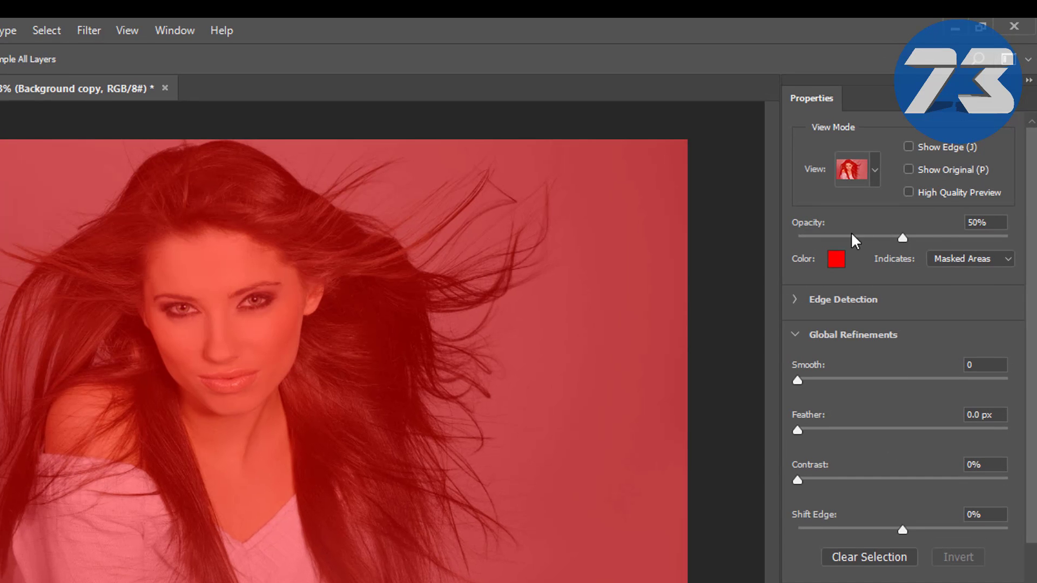
{"action": "left_click", "coordinate": [867, 168]}
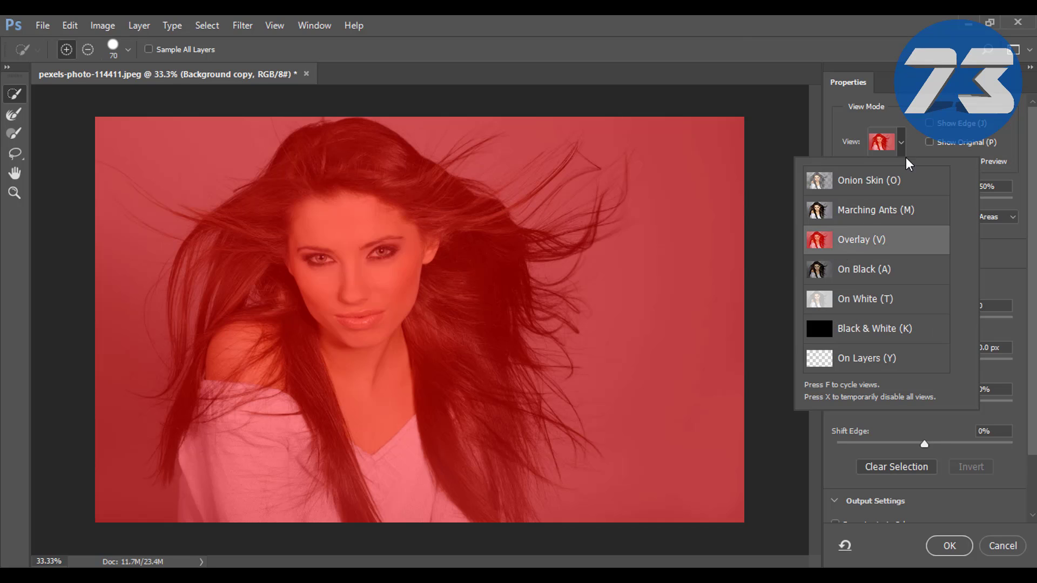
{"action": "left_click", "coordinate": [899, 140]}
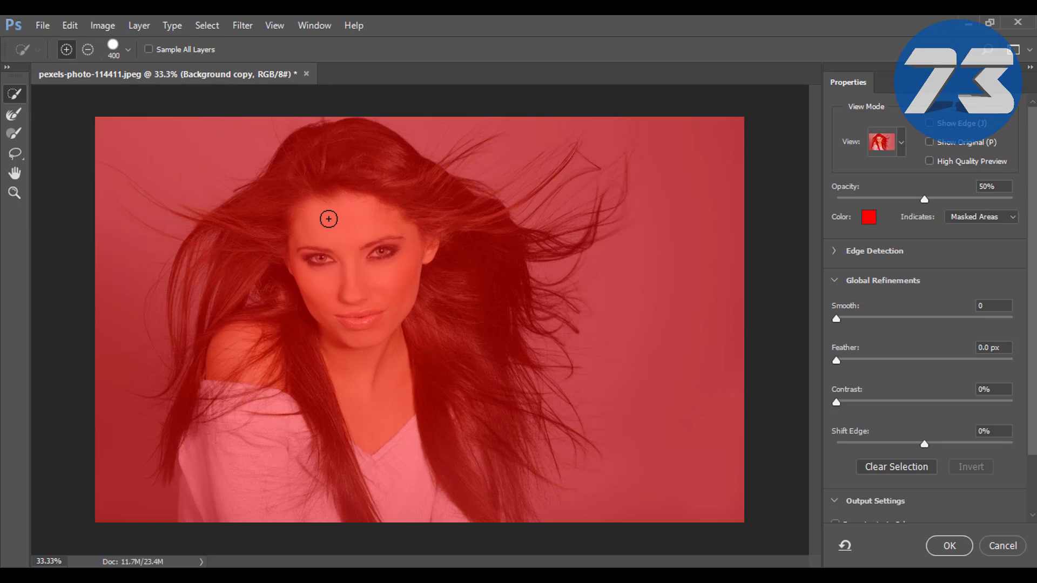
Select the face, neck, white top and inner hair lengths with the Quick Selection tool, reducing the brush size from 90 to 60
{"action": "key", "text": "bracketleft"}
{"action": "key", "text": "bracketright"}
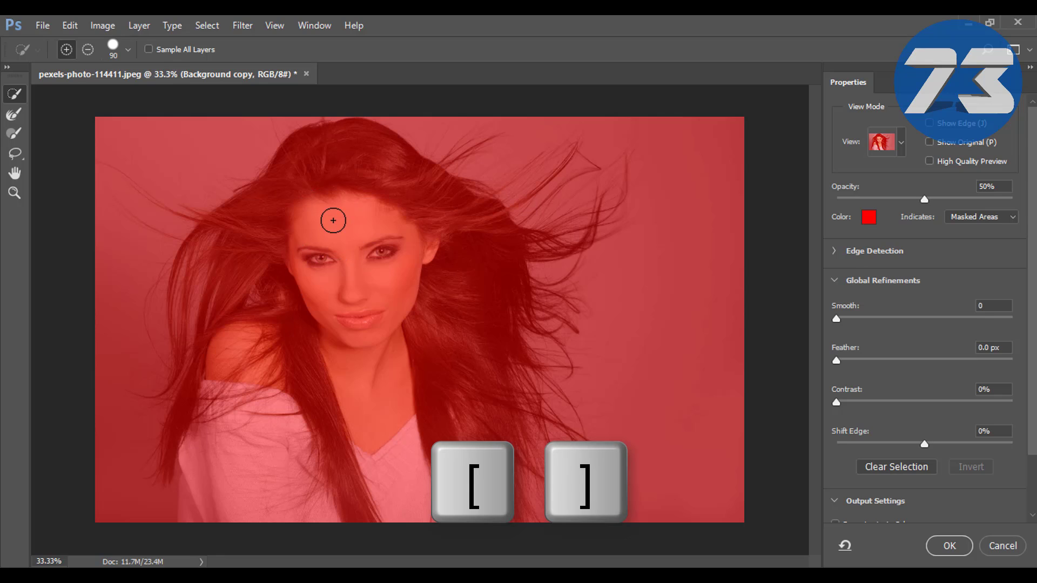
{"action": "mouse_move", "coordinate": [333, 221]}
{"action": "left_mouse_down"}
{"action": "mouse_move", "coordinate": [347, 312]}
{"action": "mouse_move", "coordinate": [328, 328]}
{"action": "mouse_move", "coordinate": [344, 384]}
{"action": "mouse_move", "coordinate": [343, 475]}
{"action": "left_mouse_up"}
{"action": "key", "text": "bracketleft"}
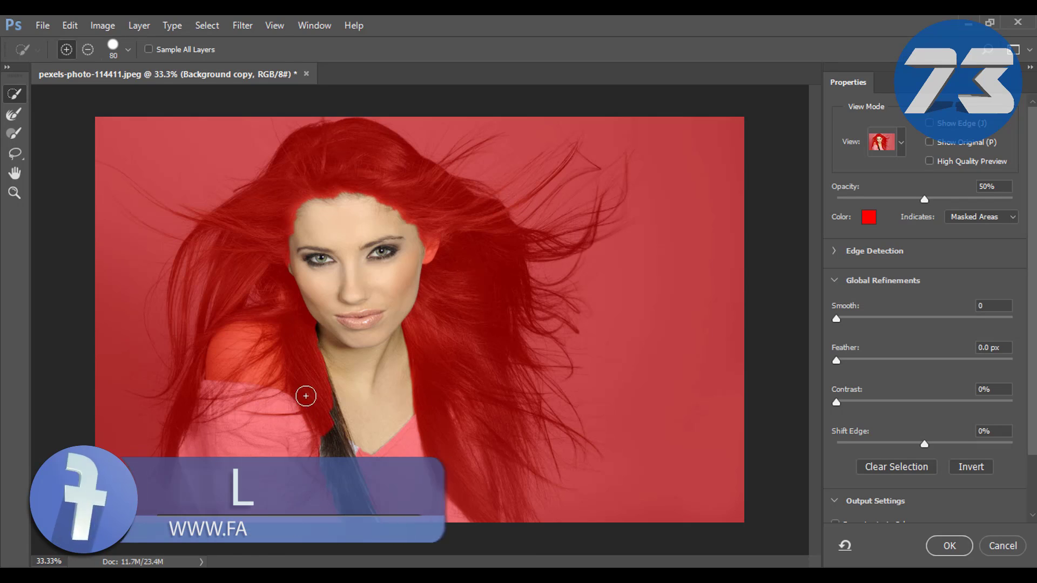
{"action": "key", "text": "bracketleft"}
{"action": "left_click_drag", "start_coordinate": [301, 324], "coordinate": [308, 457]}
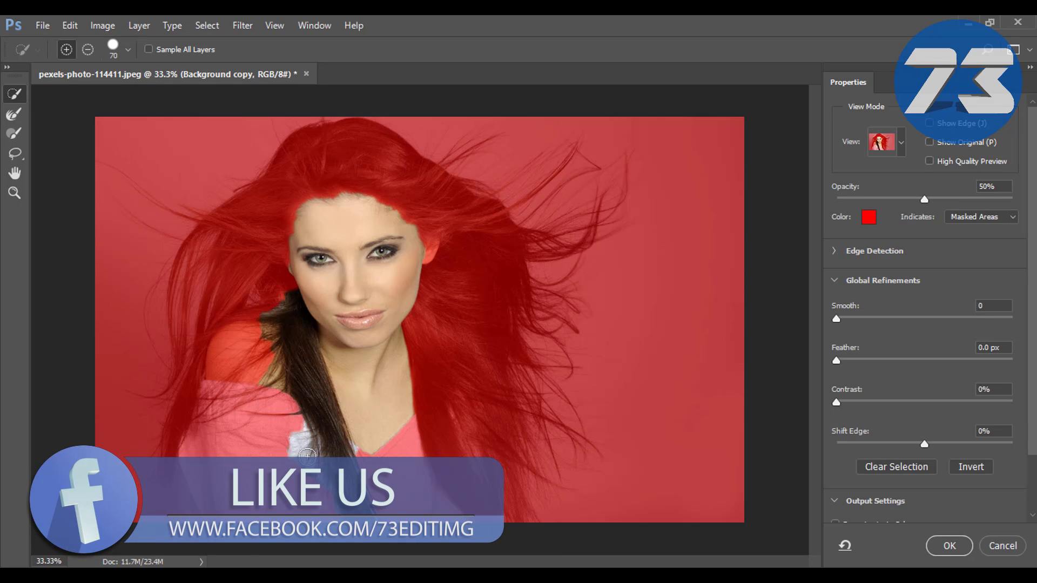
{"action": "mouse_move", "coordinate": [282, 393]}
{"action": "left_mouse_down"}
{"action": "mouse_move", "coordinate": [291, 426]}
{"action": "mouse_move", "coordinate": [285, 509]}
{"action": "left_mouse_up"}
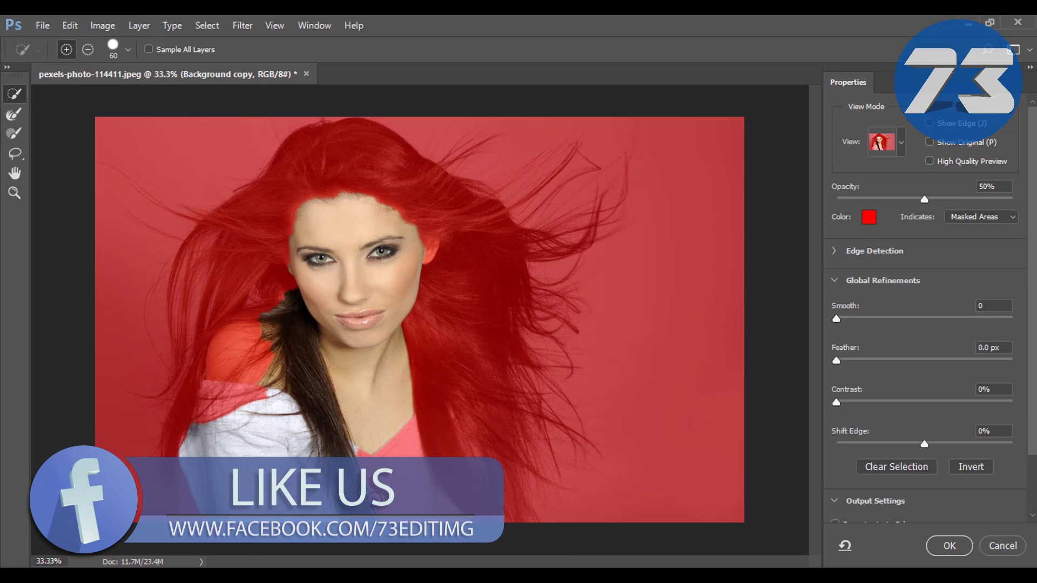
{"action": "left_click", "coordinate": [388, 445]}
{"action": "left_click_drag", "start_coordinate": [438, 434], "coordinate": [429, 329]}
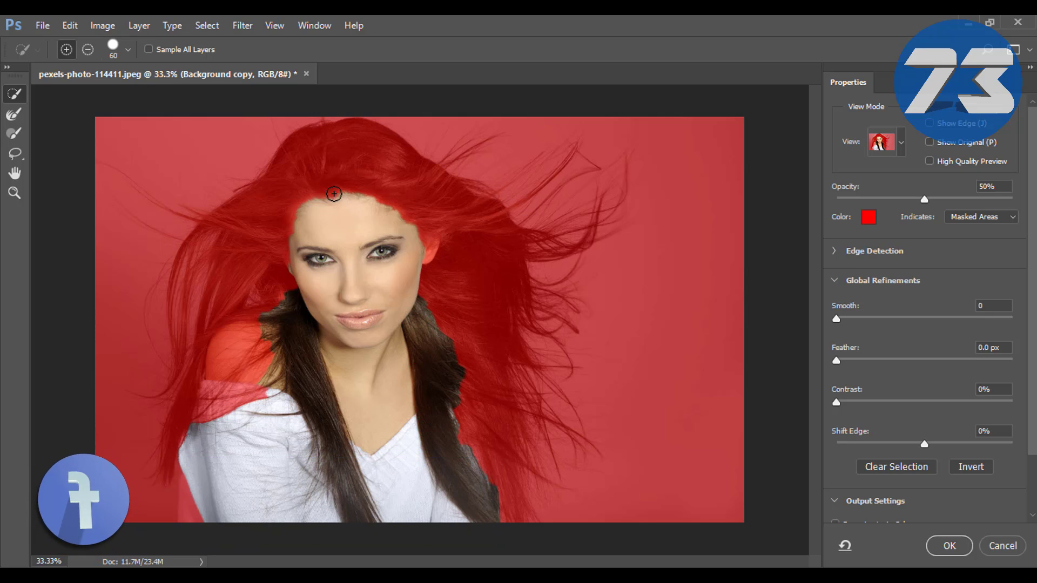
Add the top of the head, the hair masses on both sides, the bare shoulder and the remaining sleeve to the selection at brush size 60
{"action": "left_click_drag", "start_coordinate": [335, 192], "coordinate": [310, 144]}
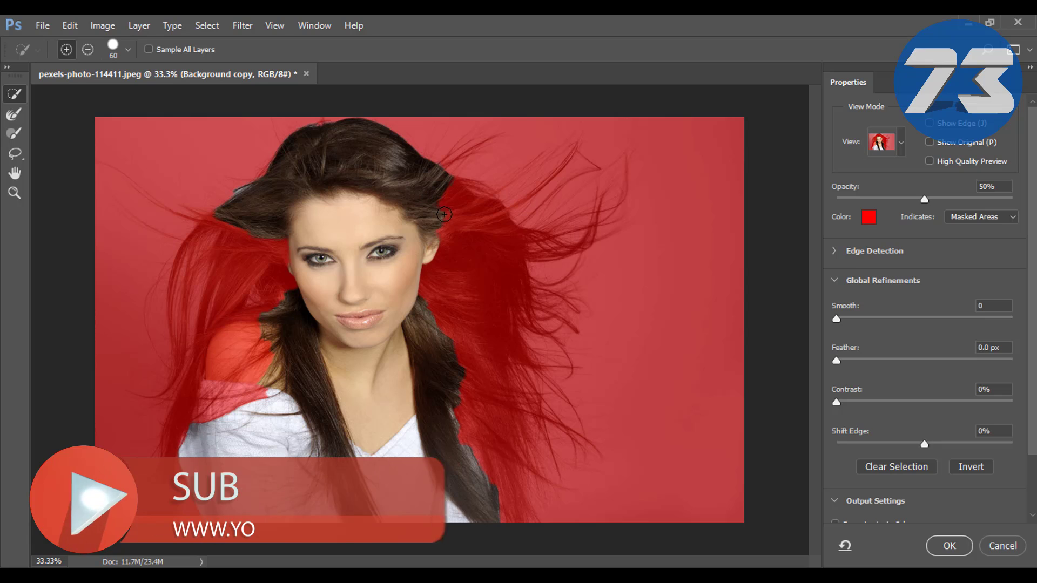
{"action": "left_click_drag", "start_coordinate": [453, 227], "coordinate": [470, 378]}
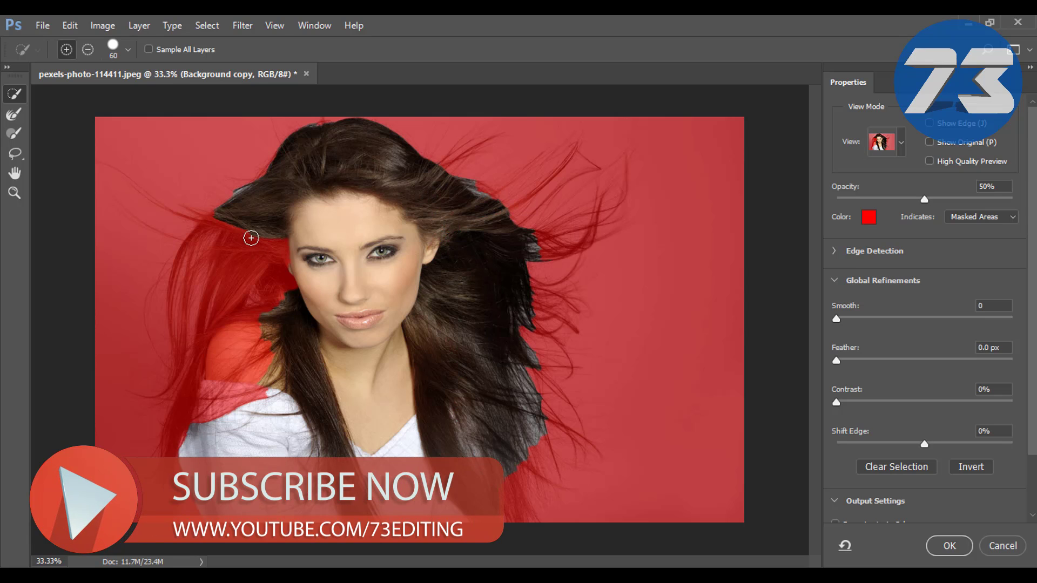
{"action": "mouse_move", "coordinate": [251, 237]}
{"action": "left_mouse_down"}
{"action": "mouse_move", "coordinate": [229, 286]}
{"action": "mouse_move", "coordinate": [212, 292]}
{"action": "mouse_move", "coordinate": [208, 252]}
{"action": "left_mouse_up"}
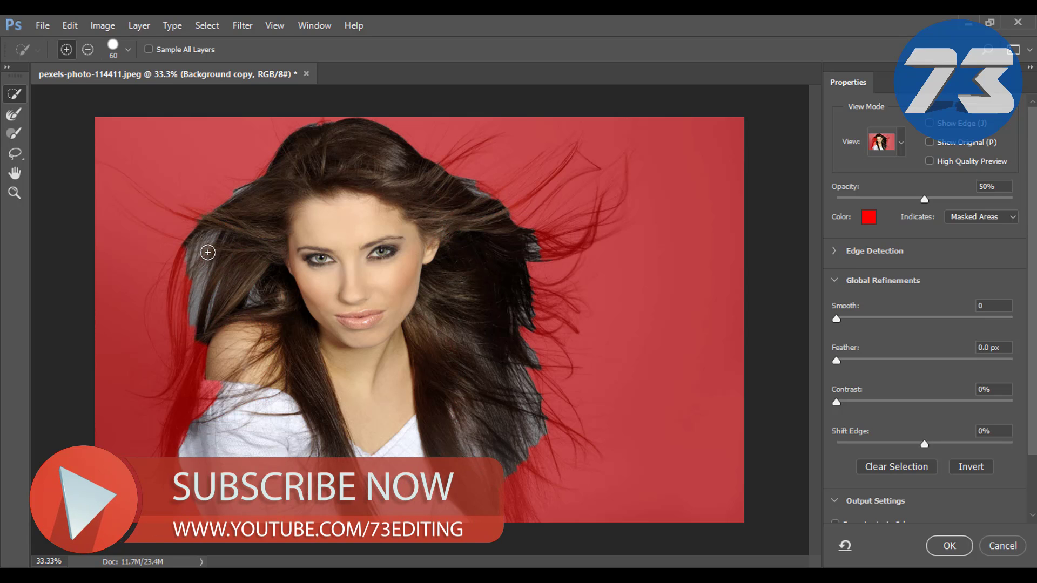
{"action": "left_click_drag", "start_coordinate": [196, 373], "coordinate": [183, 416]}
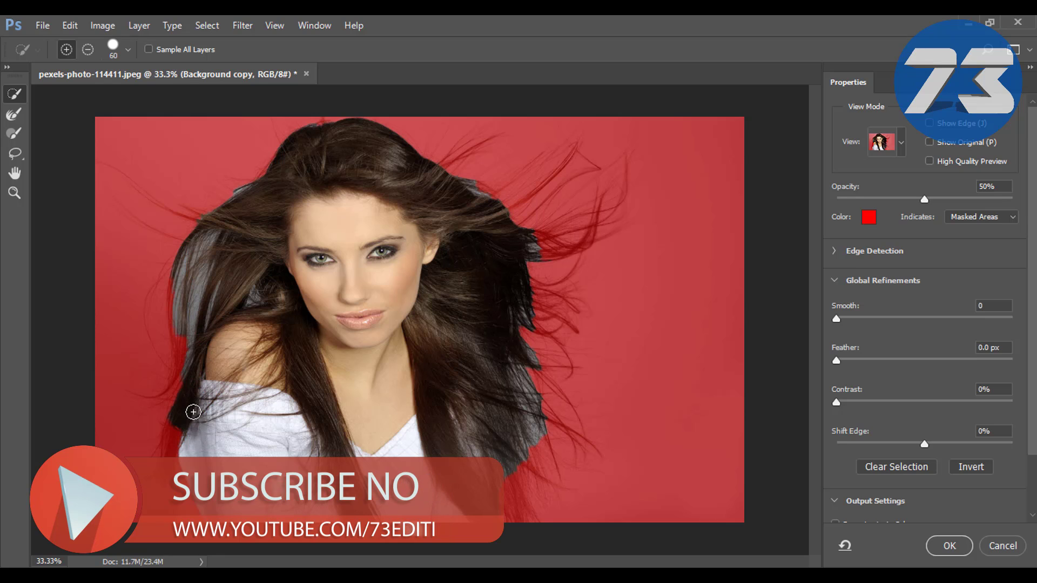
{"action": "left_click", "coordinate": [190, 502]}
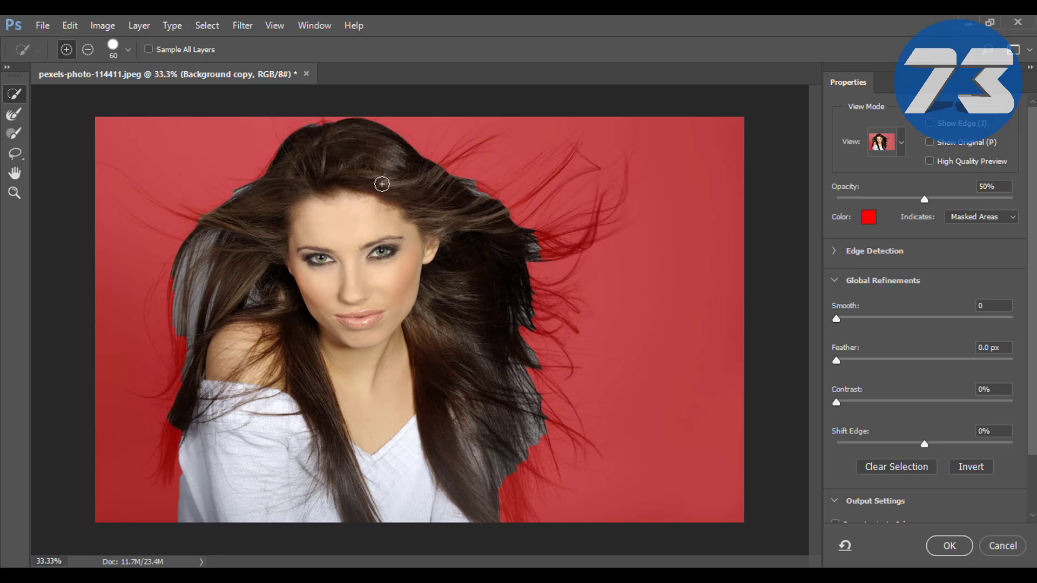
Refine the flyaway strands at the image's upper left and down its right side with the Refine Edge Brush at sizes 125 and 100
{"action": "left_click", "coordinate": [10, 117]}
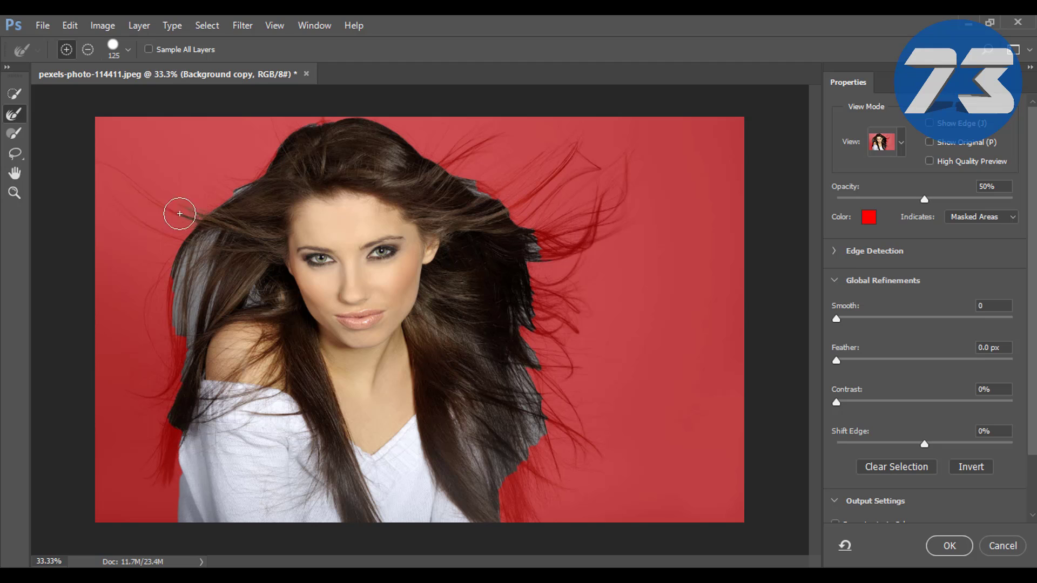
{"action": "mouse_move", "coordinate": [115, 170]}
{"action": "left_mouse_down"}
{"action": "mouse_move", "coordinate": [213, 220]}
{"action": "mouse_move", "coordinate": [185, 250]}
{"action": "mouse_move", "coordinate": [141, 222]}
{"action": "mouse_move", "coordinate": [194, 228]}
{"action": "left_mouse_up"}
{"action": "mouse_move", "coordinate": [452, 164]}
{"action": "left_mouse_down"}
{"action": "mouse_move", "coordinate": [495, 203]}
{"action": "mouse_move", "coordinate": [419, 152]}
{"action": "mouse_move", "coordinate": [440, 162]}
{"action": "mouse_move", "coordinate": [492, 133]}
{"action": "mouse_move", "coordinate": [468, 147]}
{"action": "mouse_move", "coordinate": [544, 157]}
{"action": "mouse_move", "coordinate": [501, 195]}
{"action": "mouse_move", "coordinate": [569, 148]}
{"action": "mouse_move", "coordinate": [513, 175]}
{"action": "mouse_move", "coordinate": [509, 225]}
{"action": "mouse_move", "coordinate": [567, 170]}
{"action": "mouse_move", "coordinate": [489, 288]}
{"action": "mouse_move", "coordinate": [592, 162]}
{"action": "mouse_move", "coordinate": [525, 223]}
{"action": "mouse_move", "coordinate": [551, 243]}
{"action": "mouse_move", "coordinate": [584, 246]}
{"action": "mouse_move", "coordinate": [589, 204]}
{"action": "left_mouse_up"}
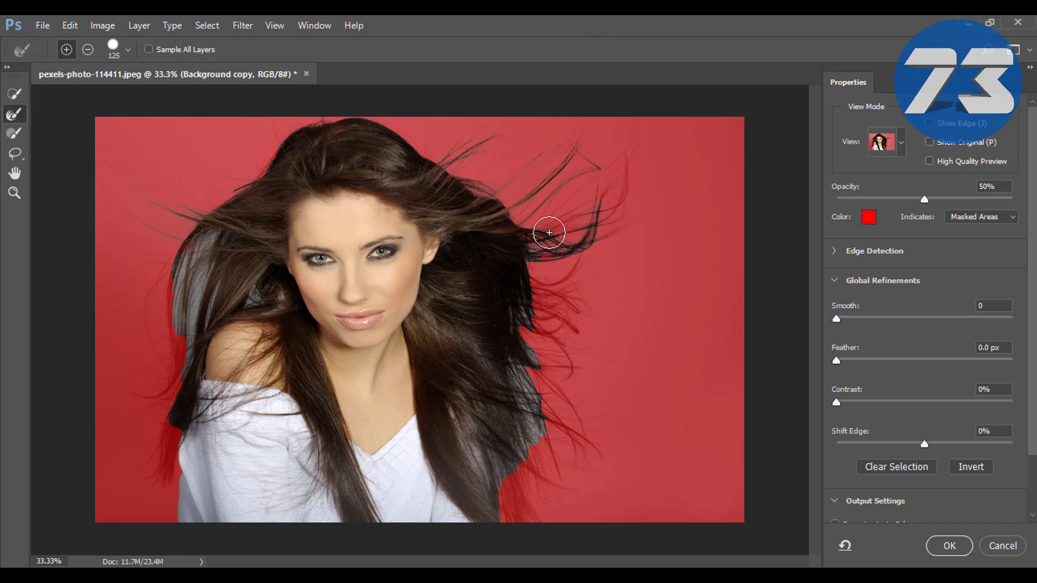
{"action": "left_click_drag", "start_coordinate": [549, 232], "coordinate": [542, 256]}
{"action": "mouse_move", "coordinate": [535, 308]}
{"action": "left_mouse_down"}
{"action": "mouse_move", "coordinate": [575, 327]}
{"action": "mouse_move", "coordinate": [525, 328]}
{"action": "mouse_move", "coordinate": [557, 351]}
{"action": "mouse_move", "coordinate": [568, 370]}
{"action": "mouse_move", "coordinate": [535, 364]}
{"action": "mouse_move", "coordinate": [593, 448]}
{"action": "left_mouse_up"}
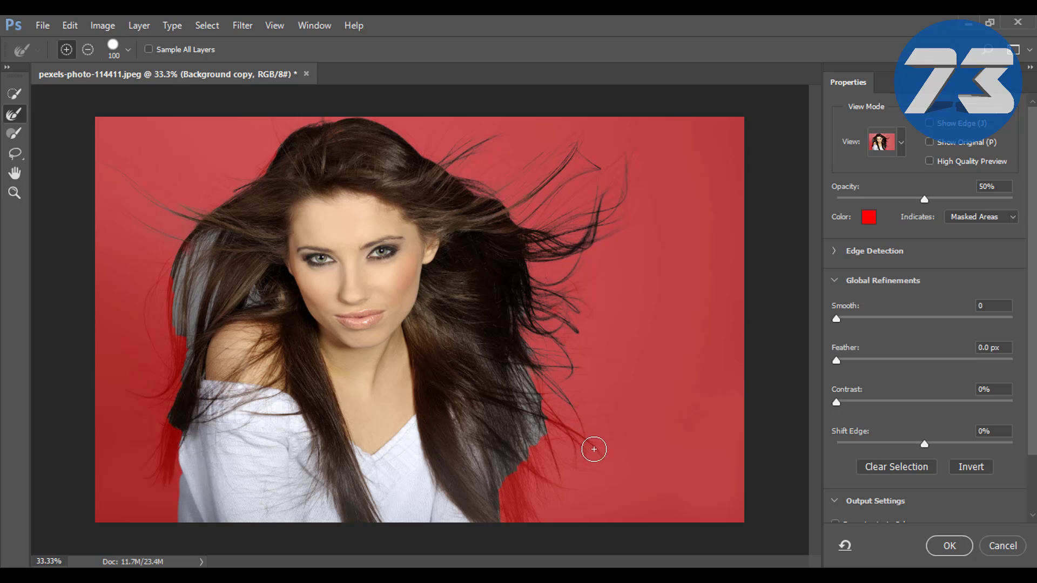
Refine the hair tips and gray gaps at the lower right of the woman's hair with the size 100 Refine Edge Brush
{"action": "mouse_move", "coordinate": [520, 527]}
{"action": "left_mouse_down"}
{"action": "mouse_move", "coordinate": [497, 491]}
{"action": "mouse_move", "coordinate": [517, 528]}
{"action": "mouse_move", "coordinate": [519, 475]}
{"action": "mouse_move", "coordinate": [537, 522]}
{"action": "mouse_move", "coordinate": [499, 511]}
{"action": "mouse_move", "coordinate": [495, 494]}
{"action": "mouse_move", "coordinate": [501, 541]}
{"action": "mouse_move", "coordinate": [501, 517]}
{"action": "left_mouse_up"}
{"action": "left_click_drag", "start_coordinate": [527, 469], "coordinate": [559, 490]}
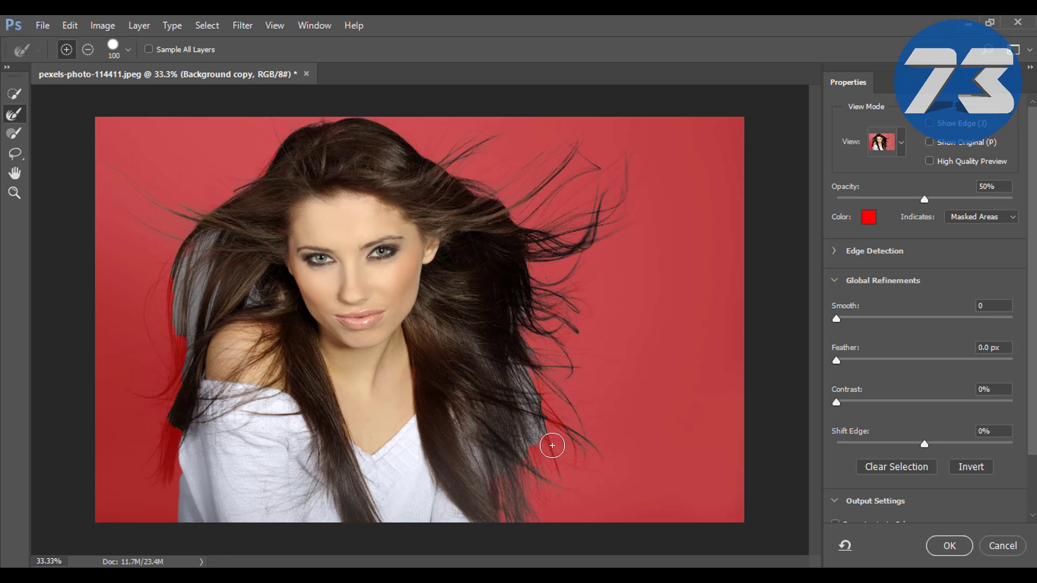
{"action": "mouse_move", "coordinate": [548, 450]}
{"action": "left_mouse_down"}
{"action": "mouse_move", "coordinate": [539, 454]}
{"action": "mouse_move", "coordinate": [576, 470]}
{"action": "mouse_move", "coordinate": [555, 421]}
{"action": "mouse_move", "coordinate": [592, 444]}
{"action": "mouse_move", "coordinate": [575, 463]}
{"action": "mouse_move", "coordinate": [550, 390]}
{"action": "left_mouse_up"}
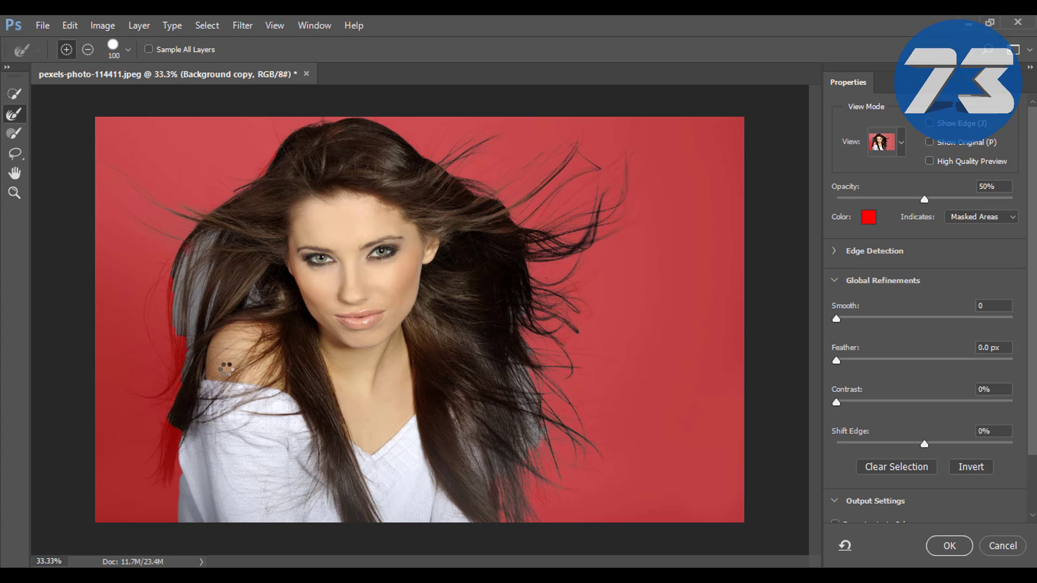
{"action": "left_click_drag", "start_coordinate": [534, 436], "coordinate": [507, 336]}
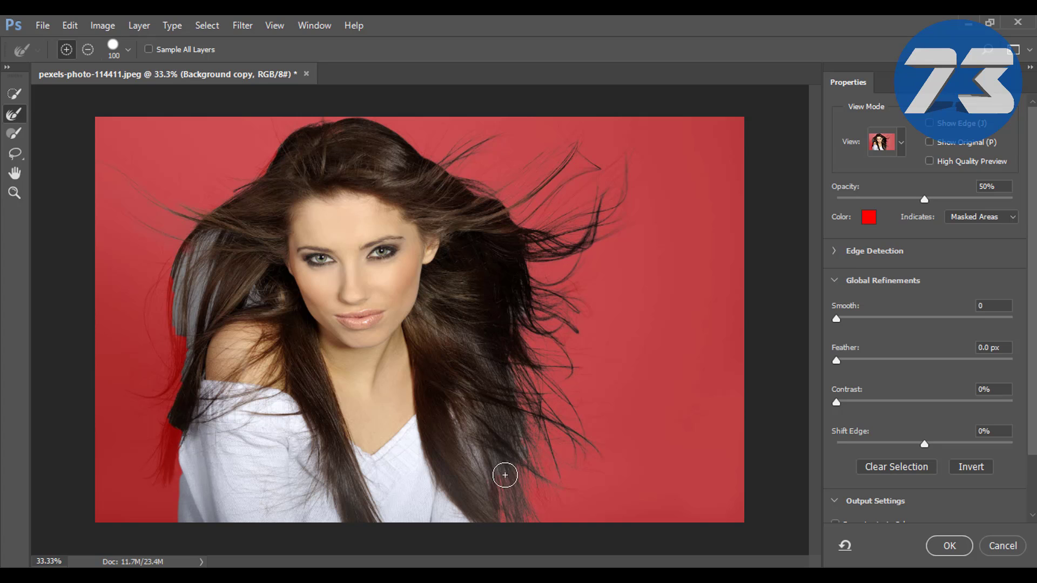
{"action": "left_click_drag", "start_coordinate": [533, 453], "coordinate": [531, 465]}
{"action": "mouse_move", "coordinate": [520, 403]}
{"action": "left_mouse_down"}
{"action": "mouse_move", "coordinate": [526, 306]}
{"action": "mouse_move", "coordinate": [525, 318]}
{"action": "left_mouse_up"}
Refine the loose strands and gray gaps in the hair on the image's left side, including the area above the shoulder
{"action": "mouse_move", "coordinate": [190, 354]}
{"action": "left_mouse_down"}
{"action": "mouse_move", "coordinate": [166, 491]}
{"action": "mouse_move", "coordinate": [190, 412]}
{"action": "mouse_move", "coordinate": [166, 435]}
{"action": "left_mouse_up"}
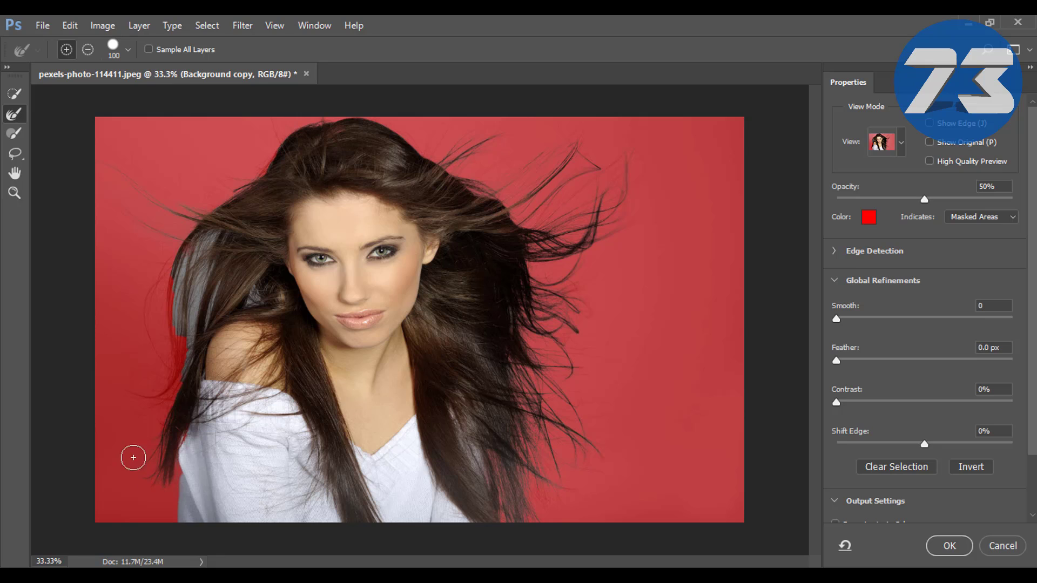
{"action": "left_click_drag", "start_coordinate": [185, 329], "coordinate": [182, 359]}
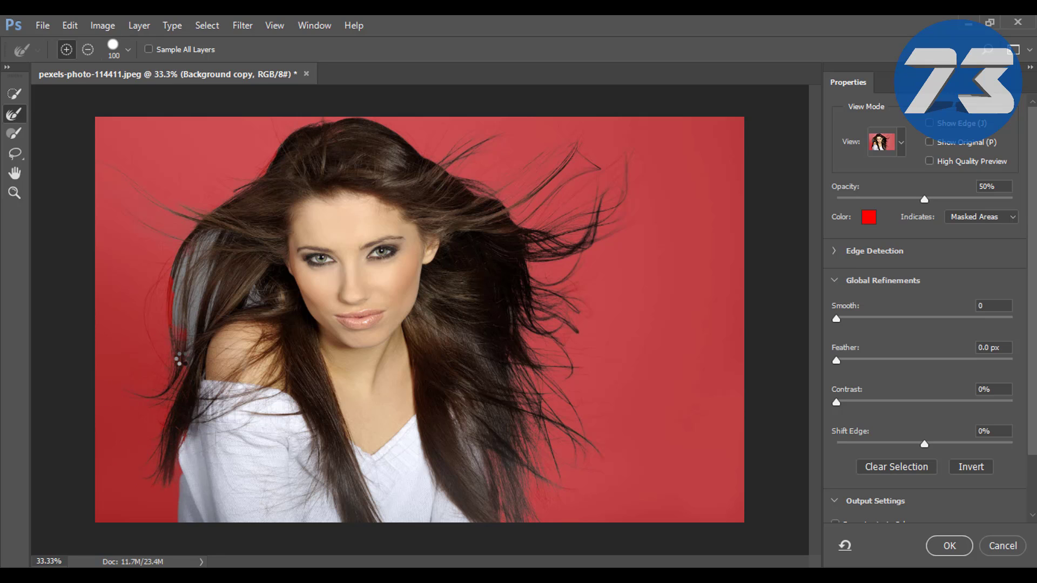
{"action": "mouse_move", "coordinate": [169, 324]}
{"action": "left_mouse_down"}
{"action": "mouse_move", "coordinate": [178, 266]}
{"action": "mouse_move", "coordinate": [173, 275]}
{"action": "mouse_move", "coordinate": [186, 279]}
{"action": "mouse_move", "coordinate": [180, 290]}
{"action": "mouse_move", "coordinate": [205, 244]}
{"action": "mouse_move", "coordinate": [198, 321]}
{"action": "left_mouse_up"}
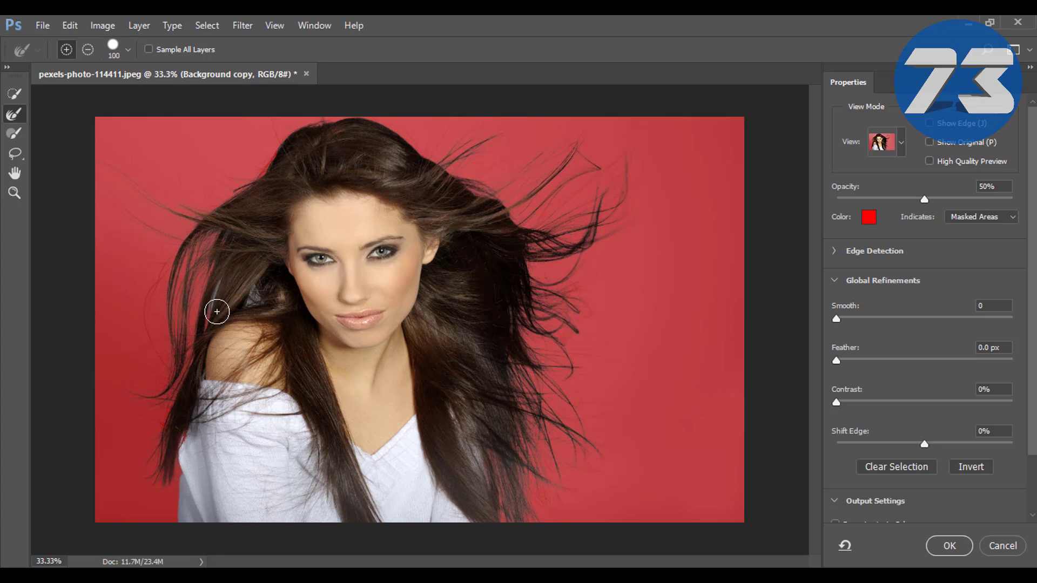
{"action": "mouse_move", "coordinate": [211, 310]}
{"action": "left_mouse_down"}
{"action": "mouse_move", "coordinate": [232, 271]}
{"action": "mouse_move", "coordinate": [216, 307]}
{"action": "mouse_move", "coordinate": [216, 294]}
{"action": "mouse_move", "coordinate": [255, 299]}
{"action": "left_mouse_up"}
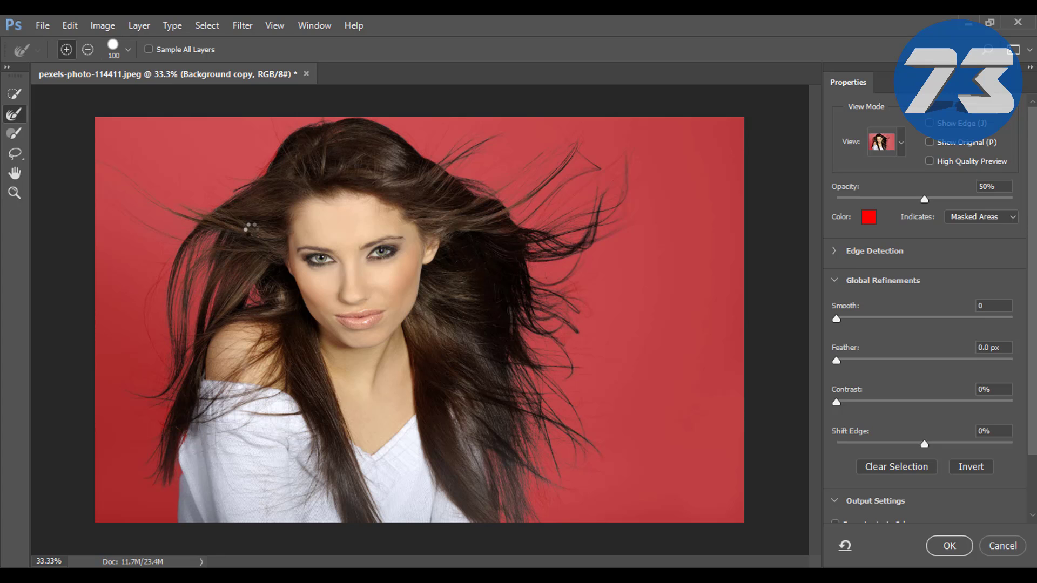
{"action": "mouse_move", "coordinate": [169, 269]}
{"action": "left_mouse_down"}
{"action": "mouse_move", "coordinate": [165, 378]}
{"action": "mouse_move", "coordinate": [154, 290]}
{"action": "mouse_move", "coordinate": [180, 301]}
{"action": "mouse_move", "coordinate": [189, 336]}
{"action": "left_mouse_up"}
Output the refined selection to a New Layer with Layer Mask
{"action": "scroll", "coordinate": [866, 281], "scroll_direction": "down", "scroll_amount": 3}
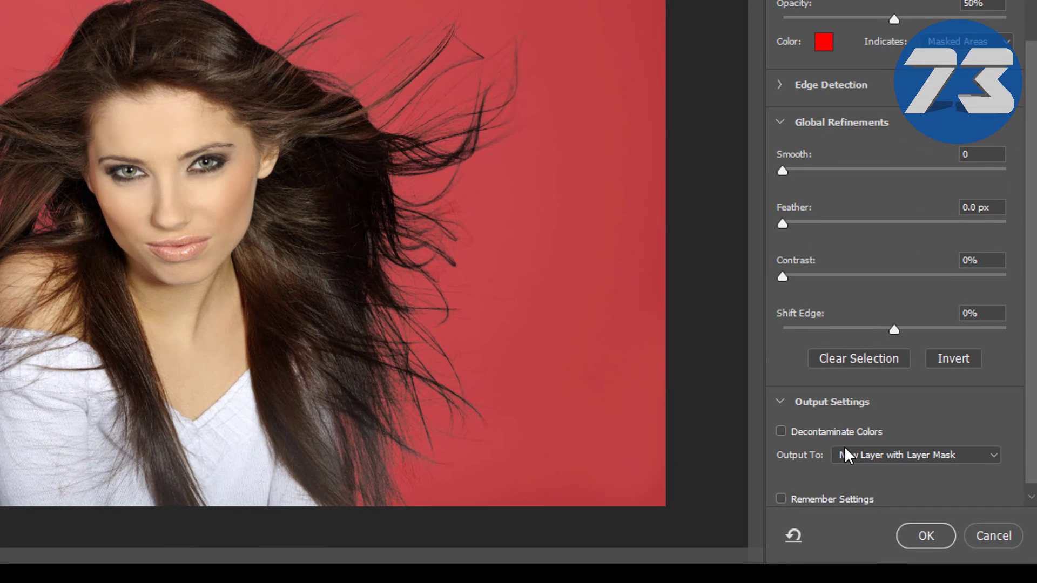
{"action": "left_click", "coordinate": [918, 454]}
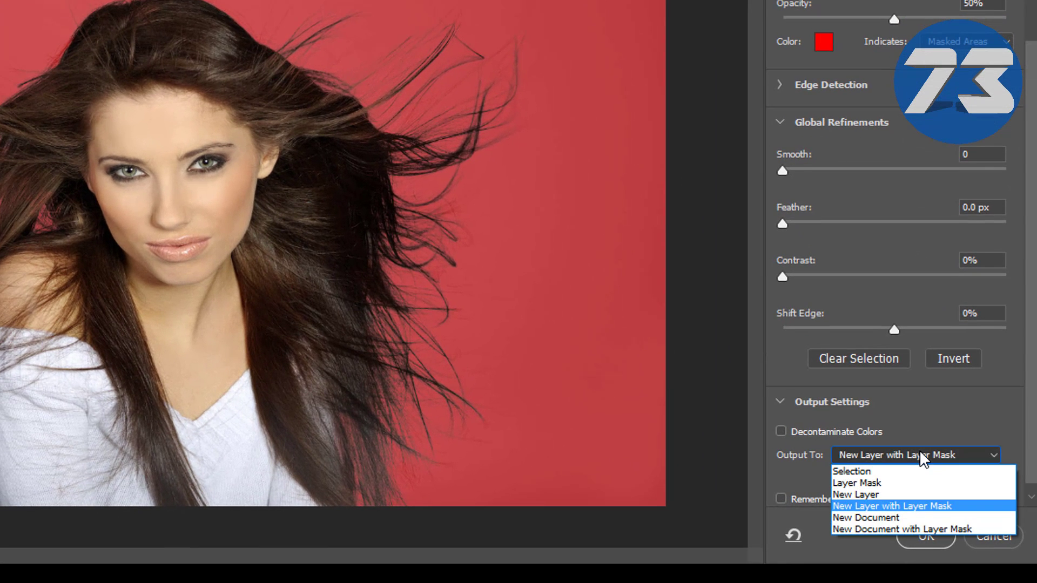
{"action": "left_click", "coordinate": [924, 507]}
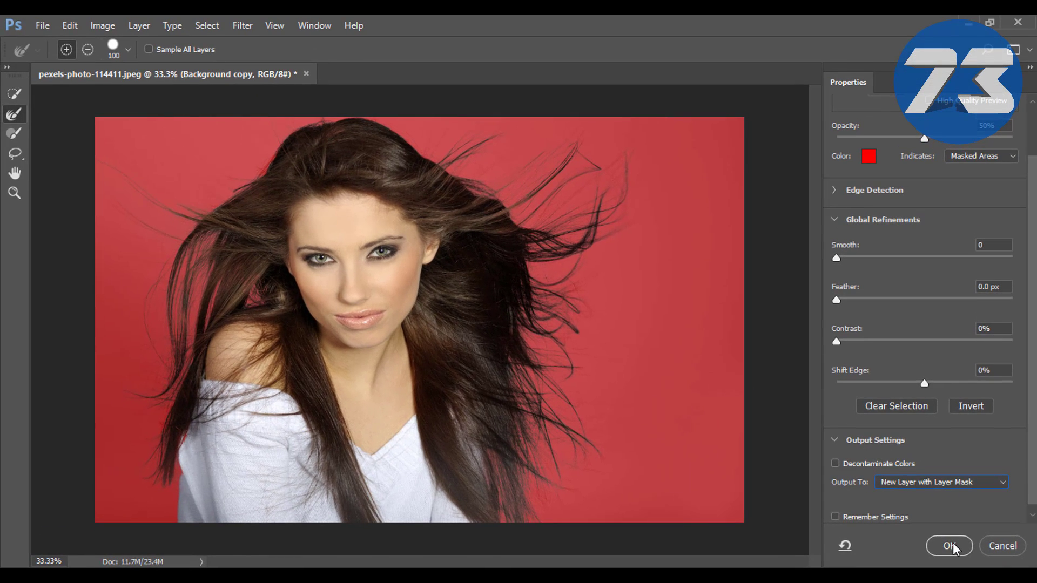
{"action": "left_click", "coordinate": [952, 543]}
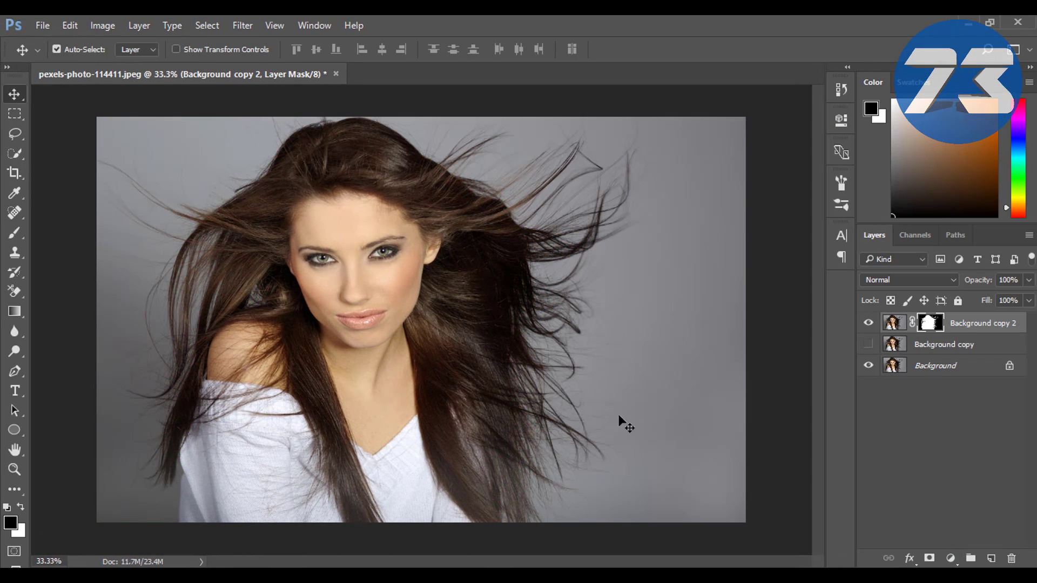
Hide the Background layer, and select the Background copy layer and make it visible
{"action": "left_click", "coordinate": [923, 346]}
{"action": "left_click", "coordinate": [868, 366]}
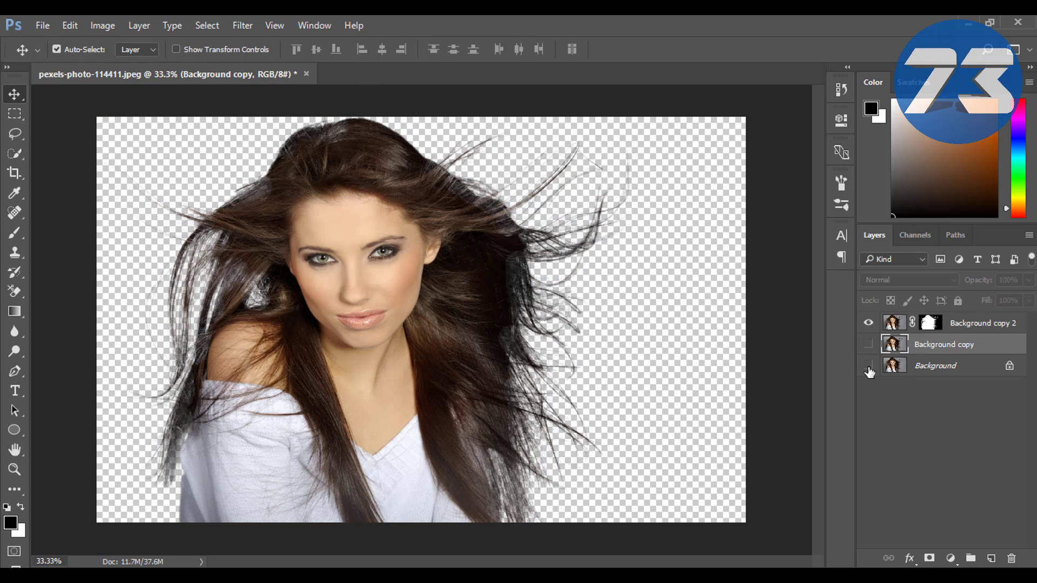
{"action": "left_click", "coordinate": [868, 366]}
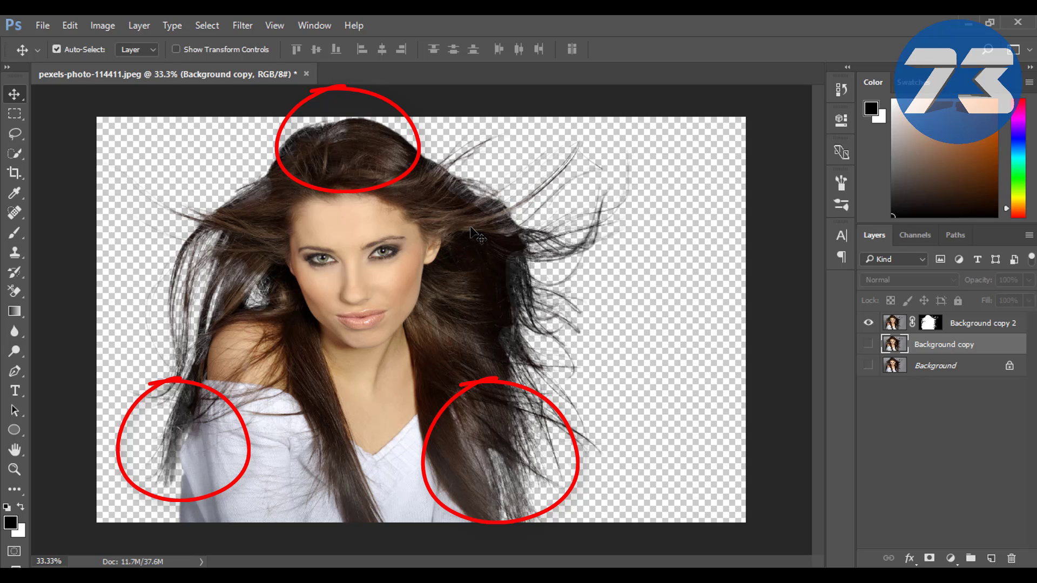
{"action": "left_click", "coordinate": [869, 346]}
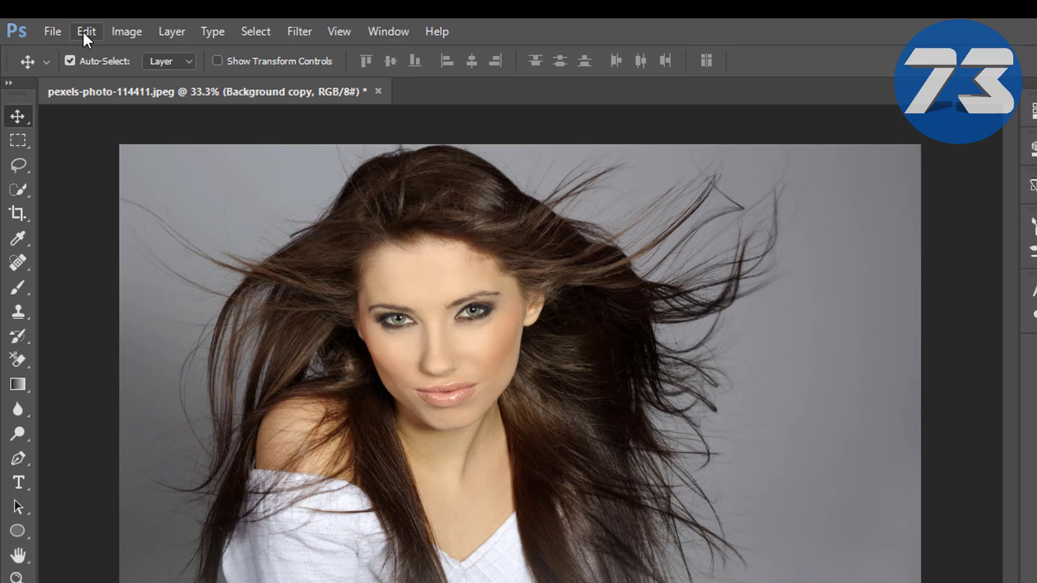
Fill the Background copy layer with a custom solid bright green
{"action": "left_click", "coordinate": [85, 32]}
{"action": "left_click", "coordinate": [177, 314]}
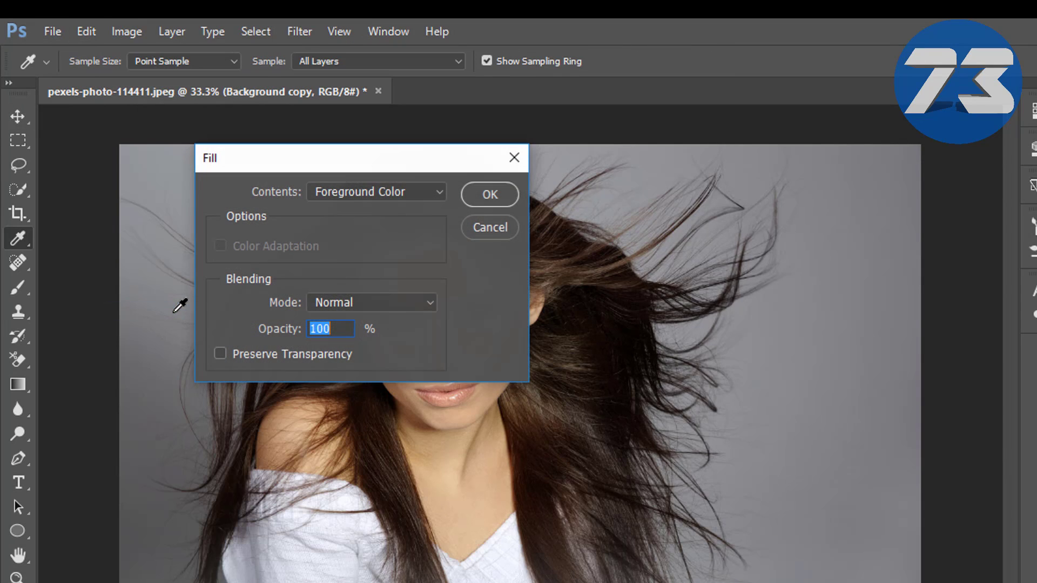
{"action": "left_click", "coordinate": [319, 198]}
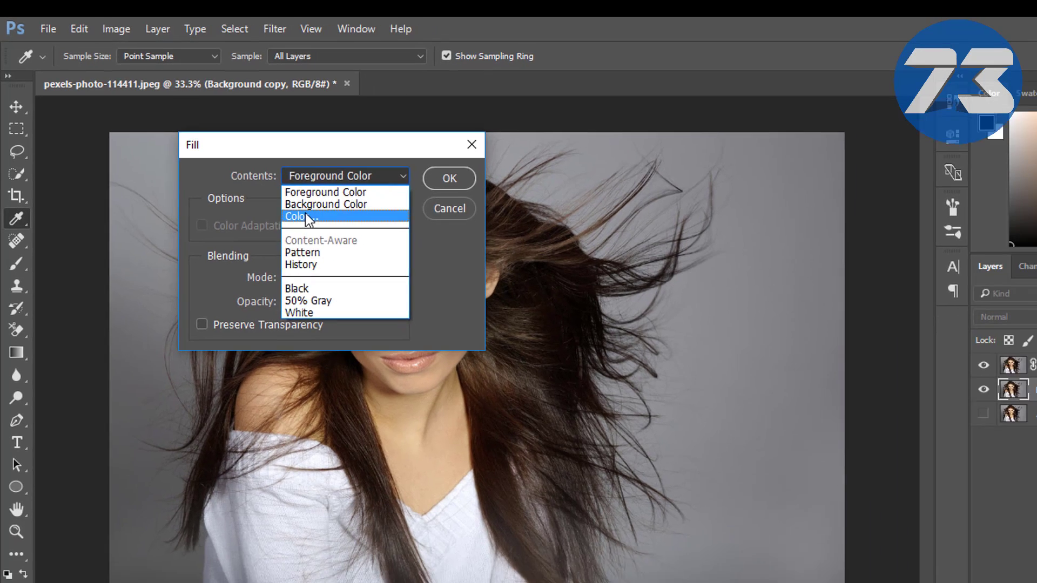
{"action": "left_click", "coordinate": [331, 236]}
{"action": "left_click_drag", "start_coordinate": [828, 426], "coordinate": [825, 438]}
{"action": "left_click_drag", "start_coordinate": [768, 368], "coordinate": [809, 303]}
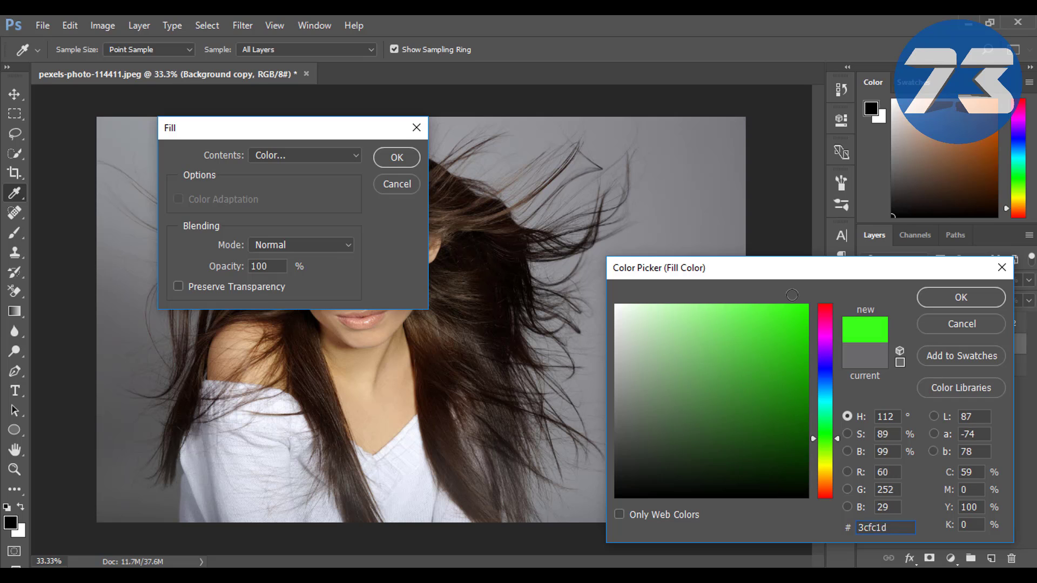
{"action": "left_click", "coordinate": [957, 300]}
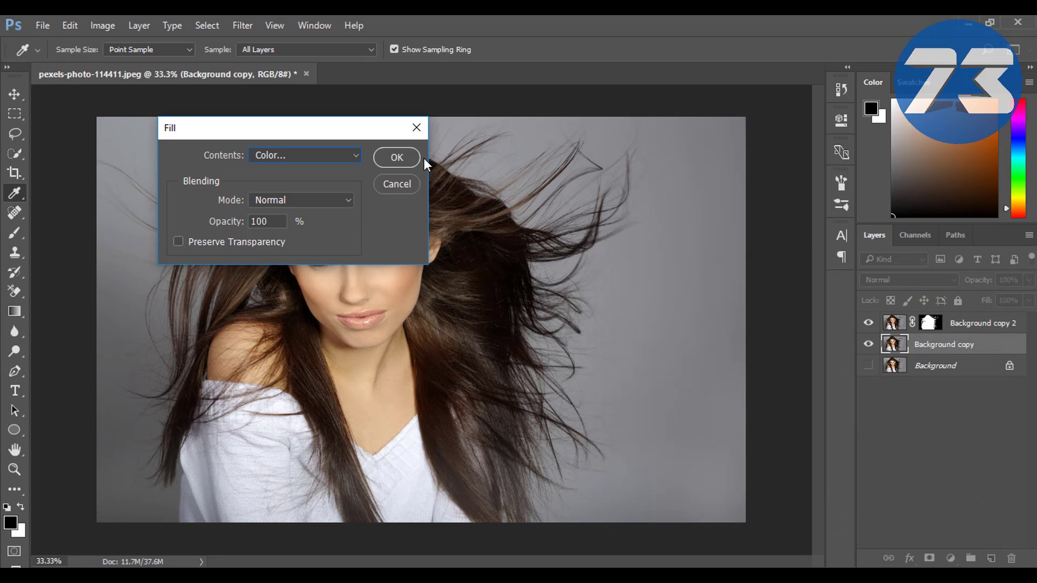
{"action": "left_click", "coordinate": [396, 157]}
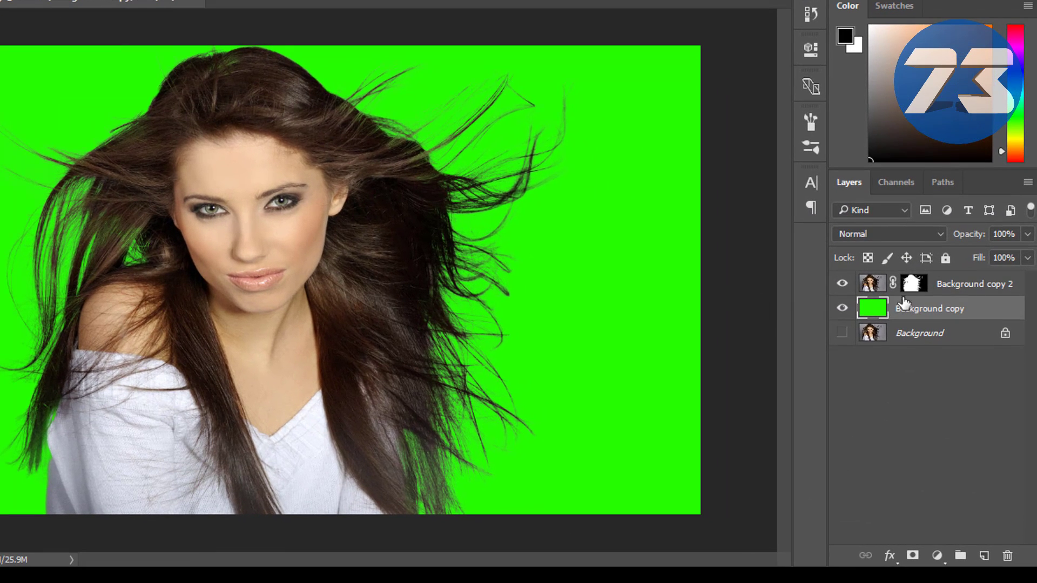
Target the layer mask of Background copy 2 and choose a soft round 95 px brush with 0% hardness for the Brush tool
{"action": "left_click", "coordinate": [913, 283]}
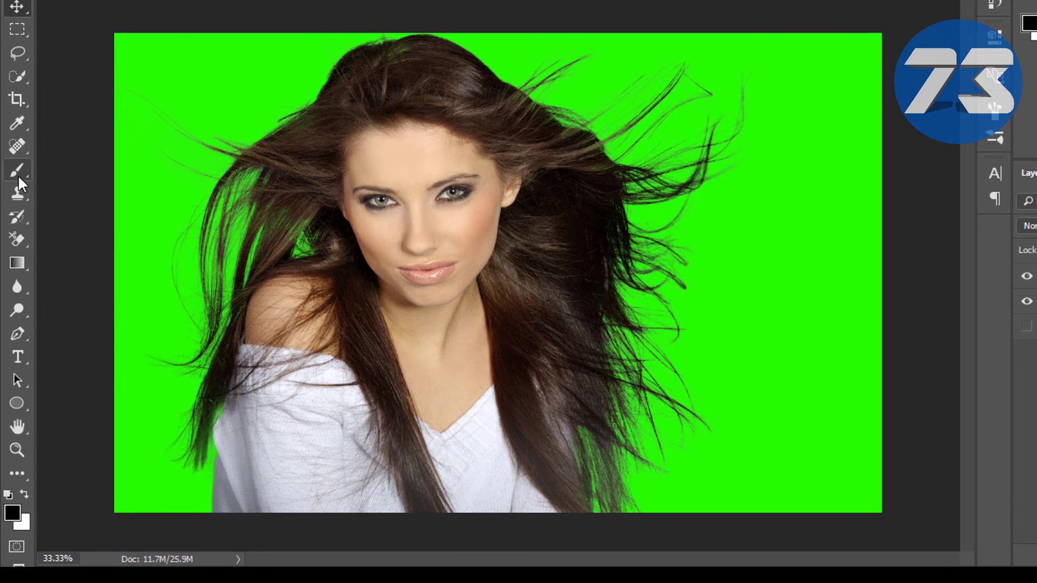
{"action": "left_click", "coordinate": [17, 171]}
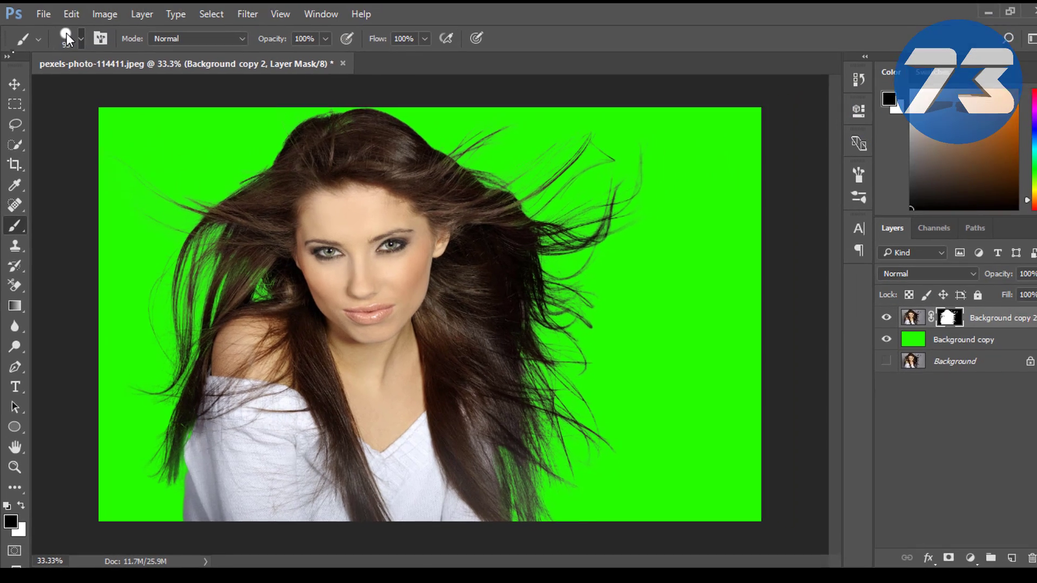
{"action": "left_click", "coordinate": [80, 38]}
{"action": "left_click", "coordinate": [80, 165]}
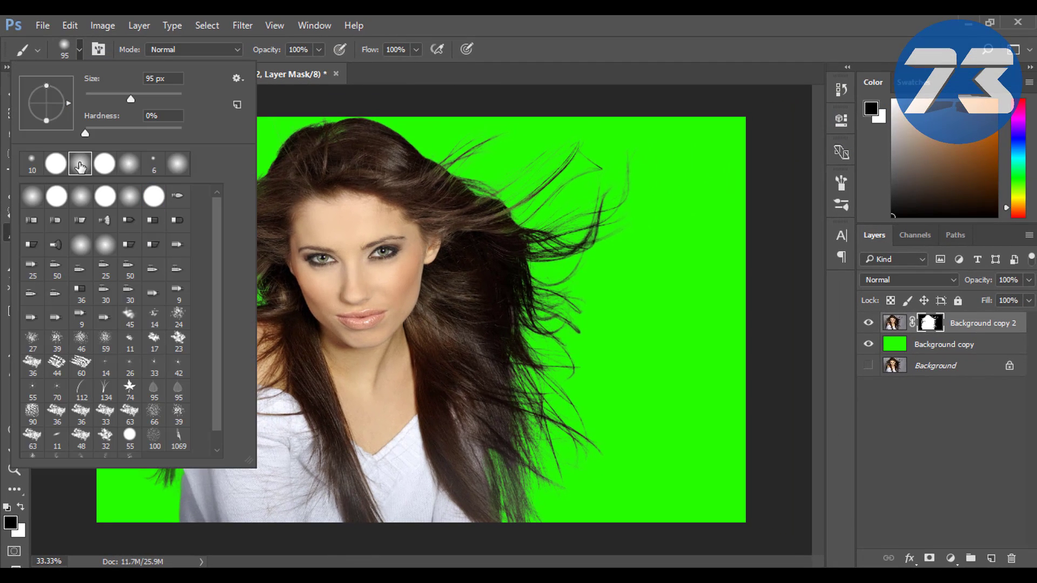
{"action": "left_click", "coordinate": [503, 53]}
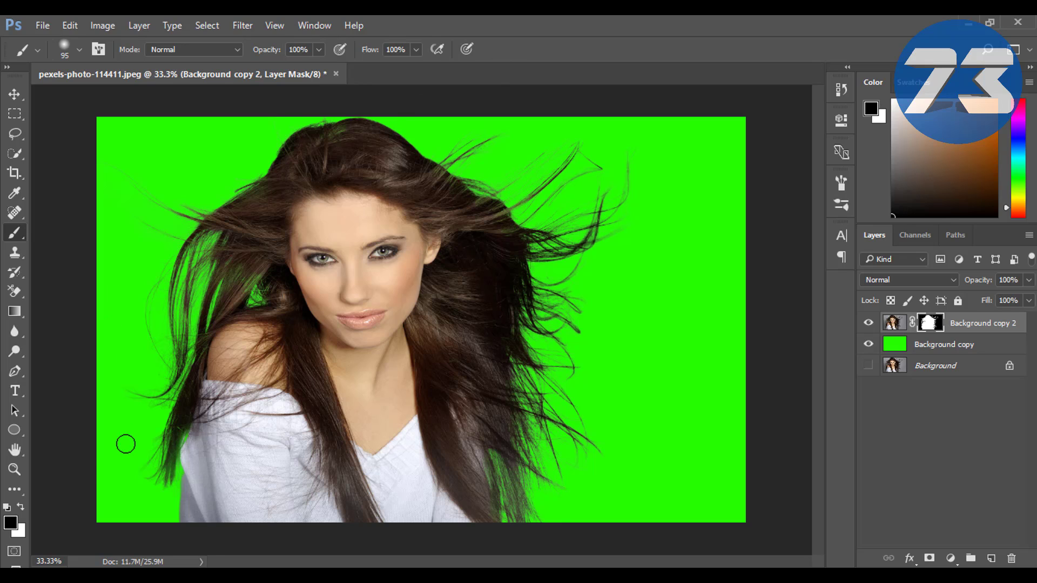
Paint white on the layer mask over the hair tips at the image's lower right, using a size 100 brush at 65% opacity
{"action": "left_click", "coordinate": [20, 507]}
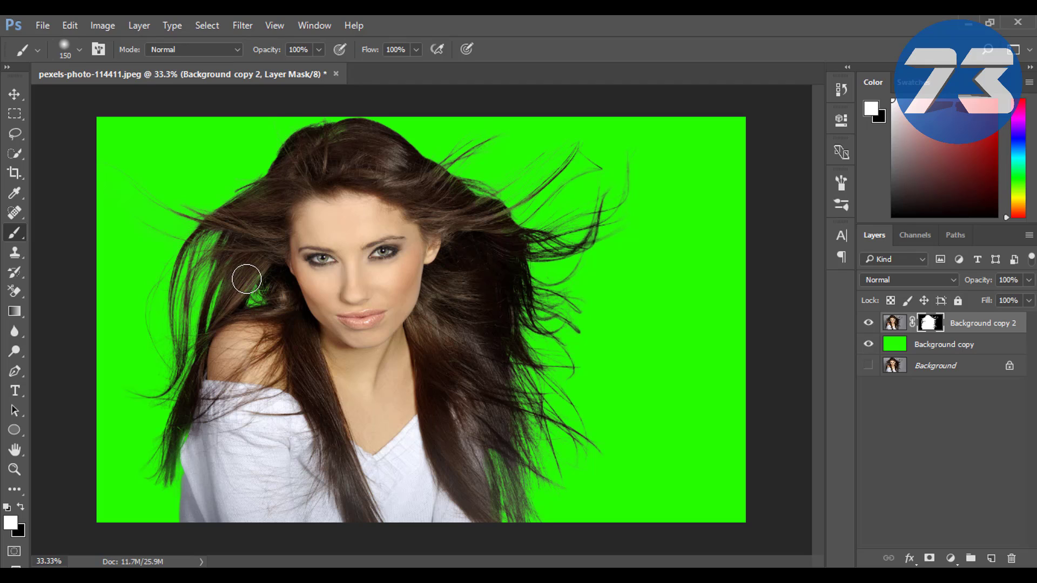
{"action": "key", "text": "bracketleft"}
{"action": "key", "text": "bracketleft"}
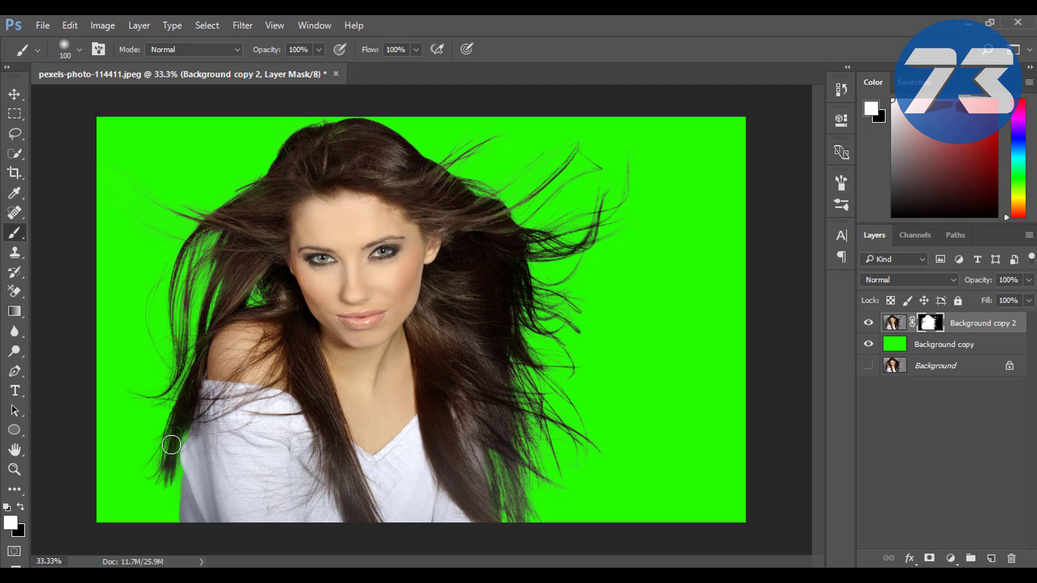
{"action": "key", "text": "1"}
{"action": "key", "text": "7"}
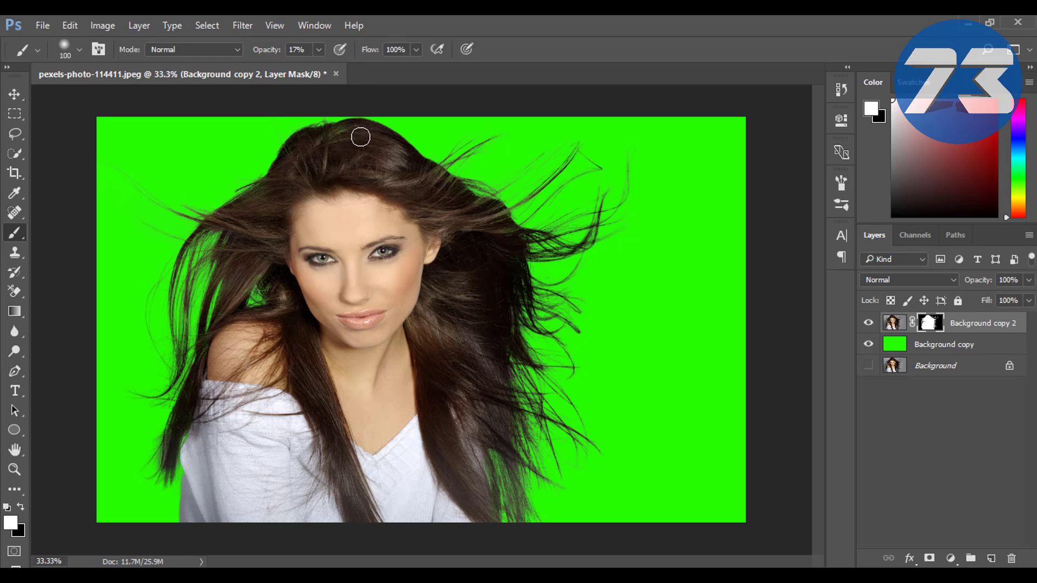
{"action": "key", "text": "6"}
{"action": "key", "text": "5"}
{"action": "left_click_drag", "start_coordinate": [508, 490], "coordinate": [526, 526]}
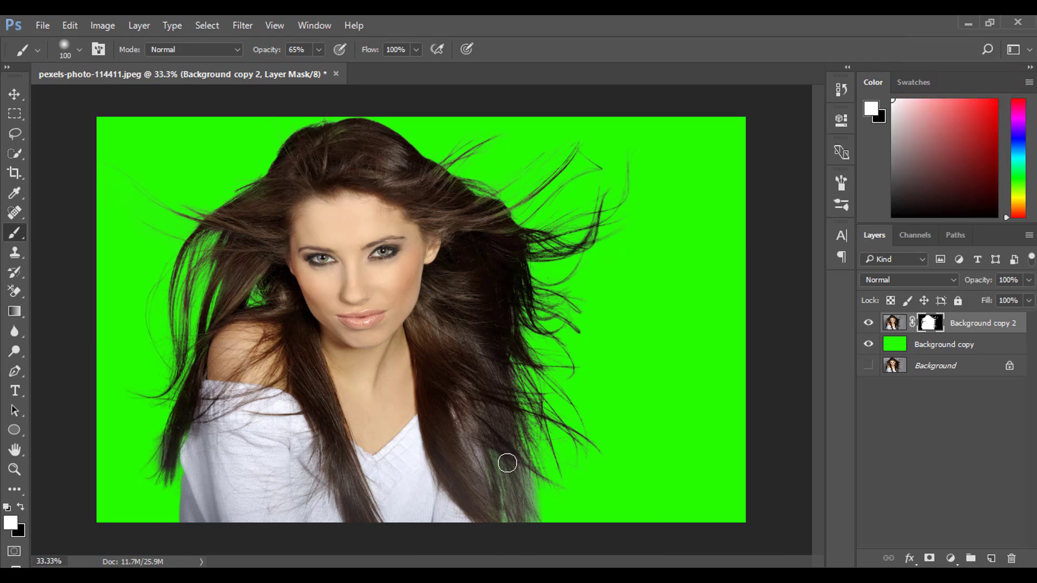